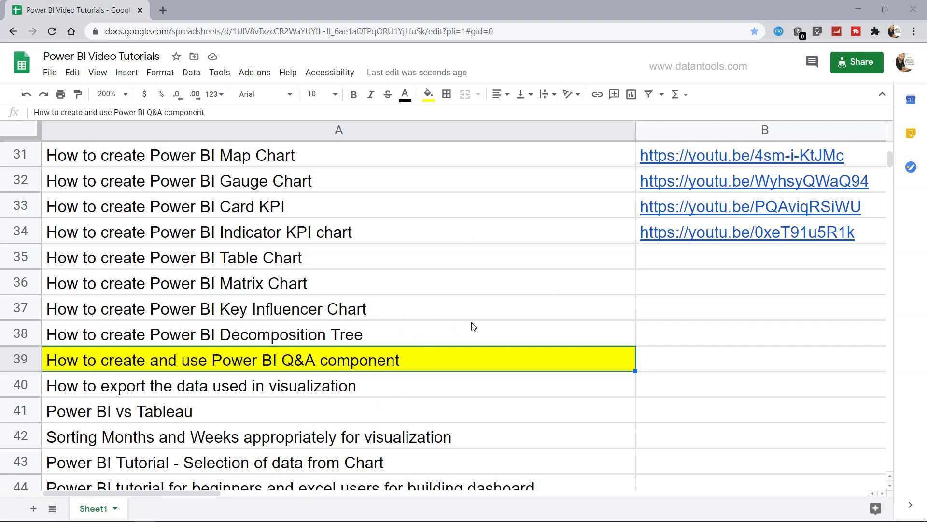
- Scroll the Google Sheets tutorial list down to the Q&A component entry in row 39
scroll(473, 327, up, 7)
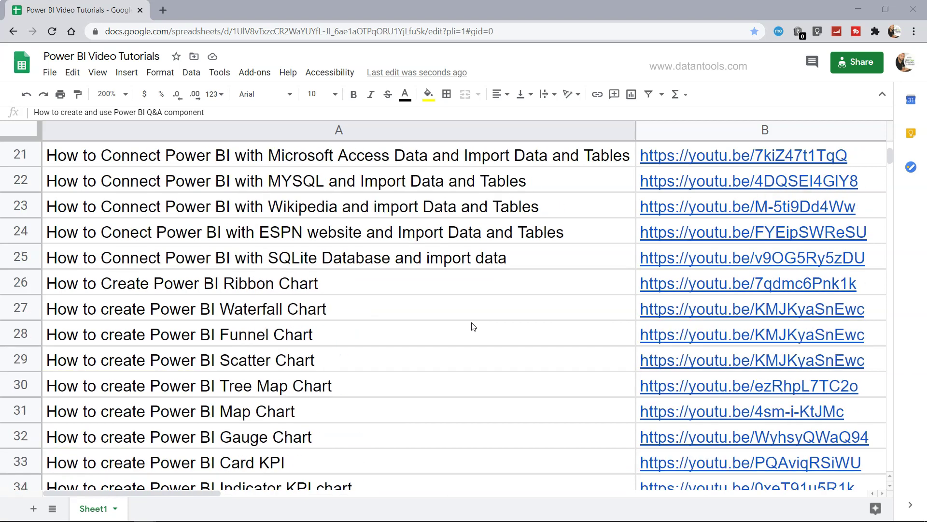
scroll(474, 327, down, 4)
scroll(474, 327, down, 1)
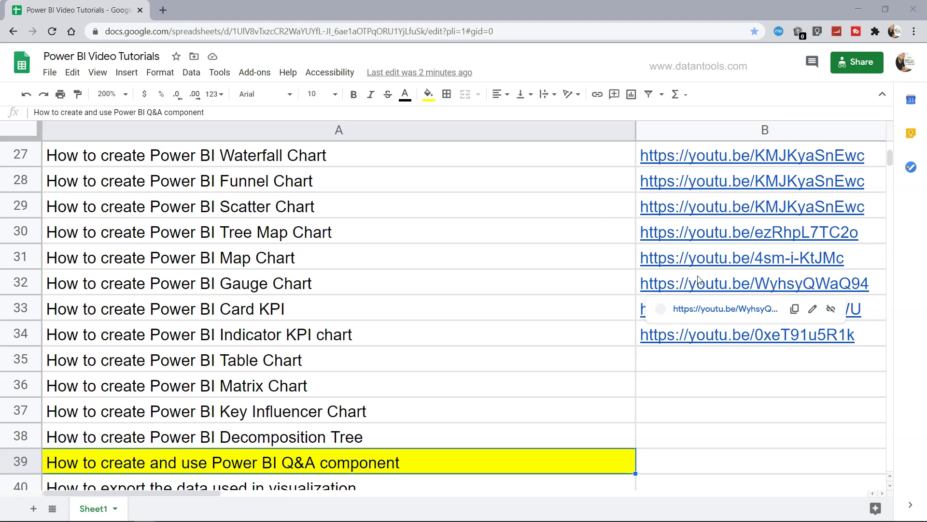
scroll(697, 279, down, 5)
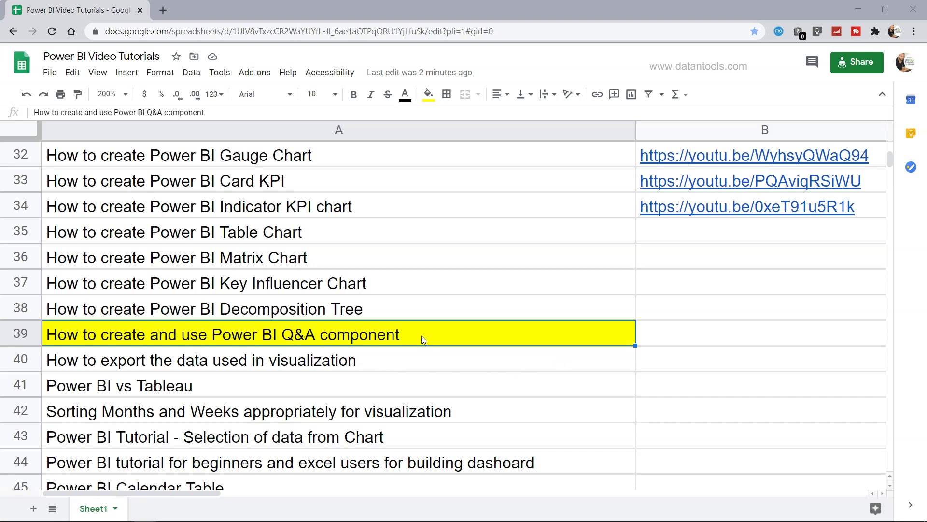
- Add a Q&A visual to the QnA page and enlarge it to show three #ProfitRatio suggestions
key(alt+Tab)
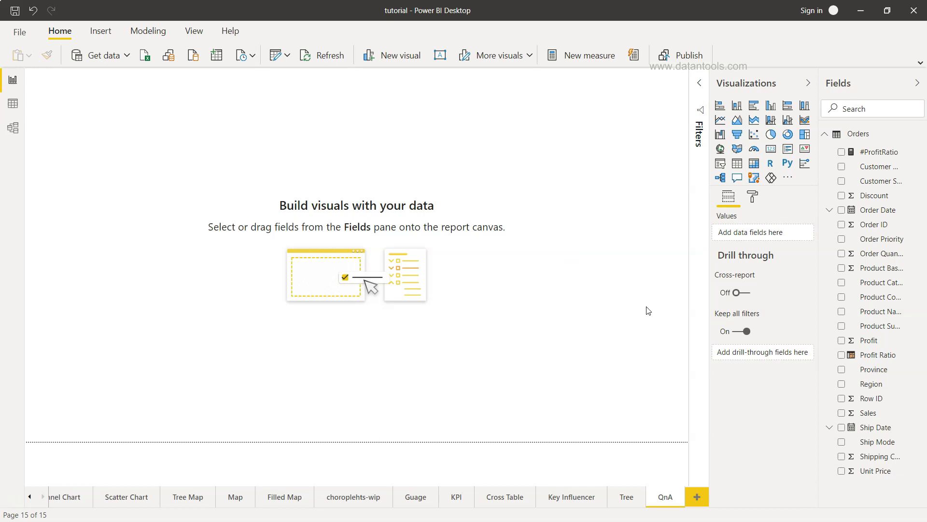
click(737, 183)
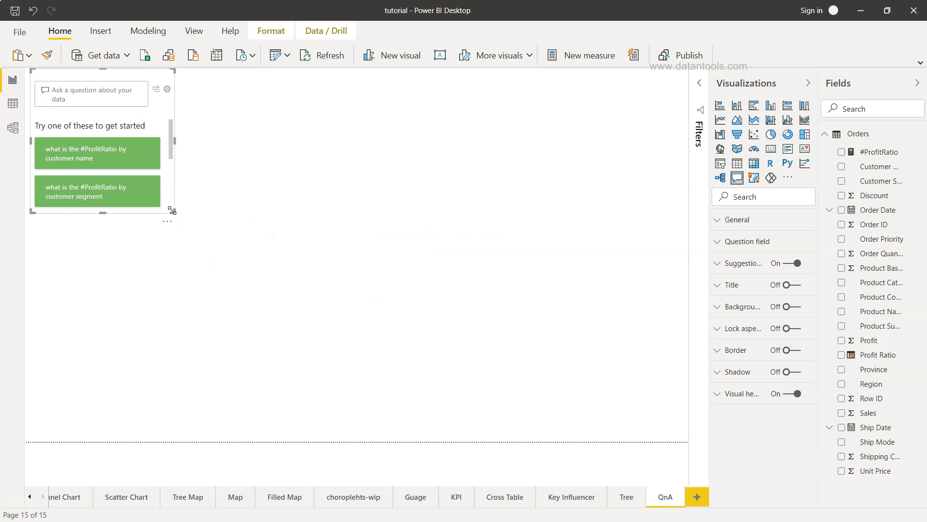
drag(173, 211, 350, 270)
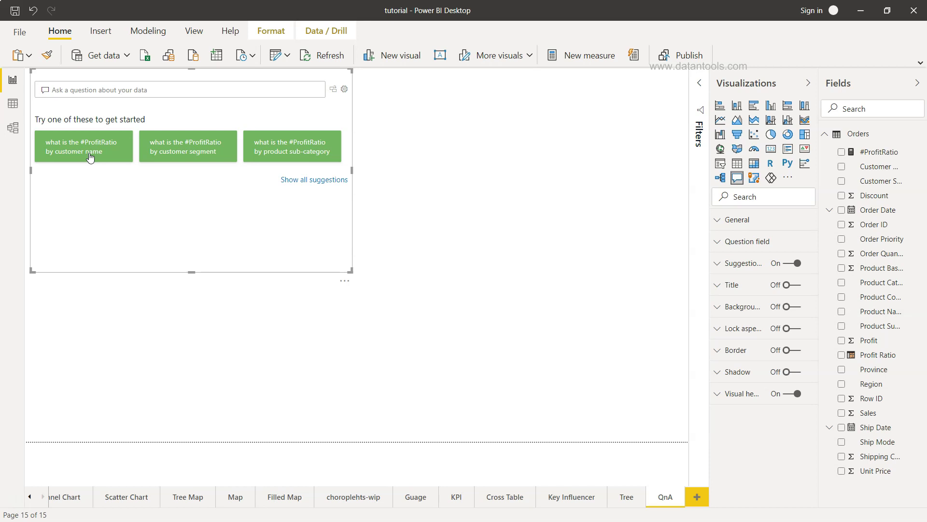
- Try the #ProfitRatio suggestion, then rephrase the question to 'what is sales by product sub-category'
click(89, 156)
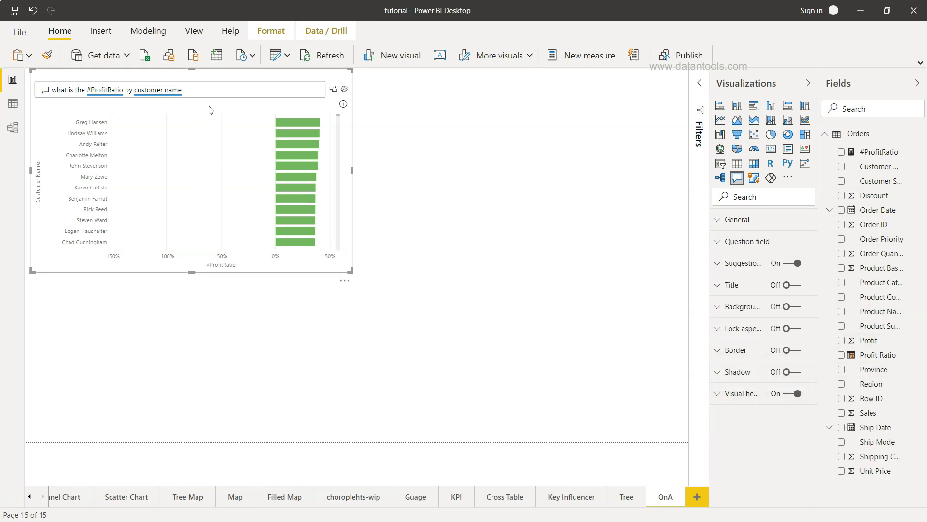
triple_click(219, 86)
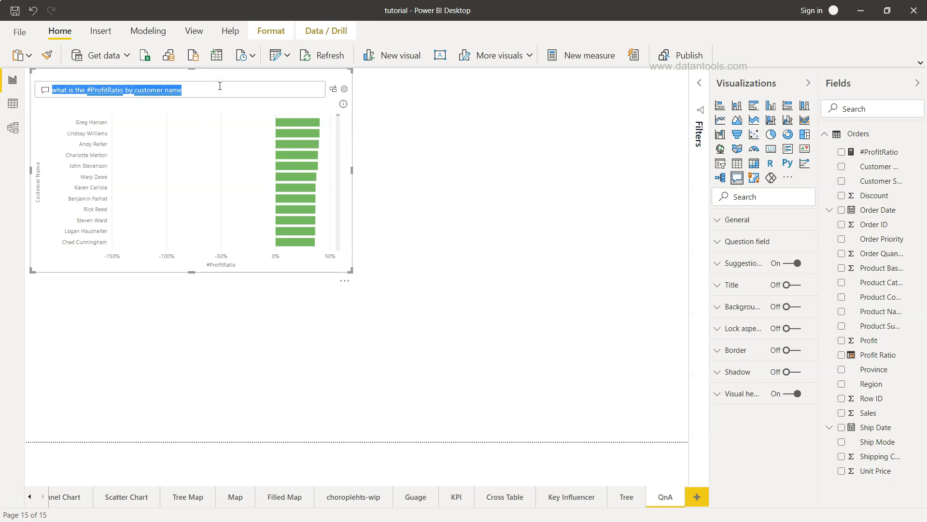
text(what is)
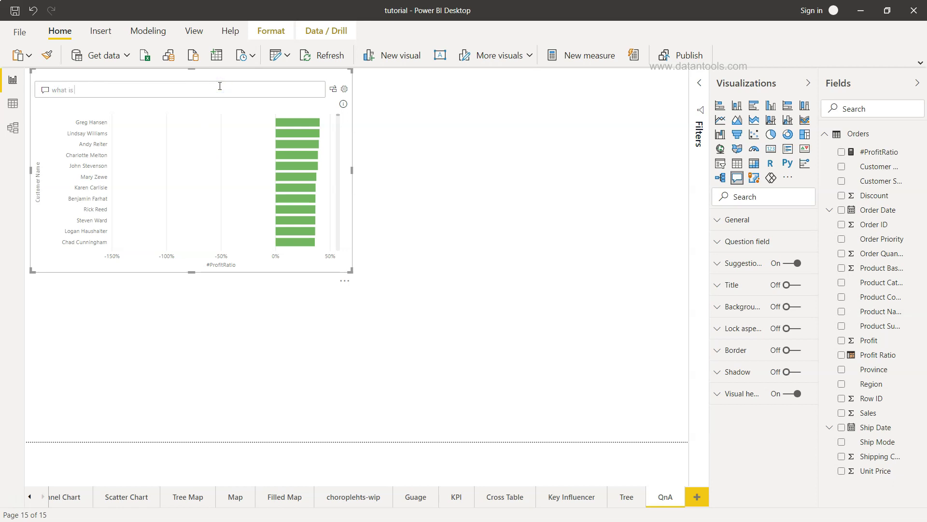
text( sales b)
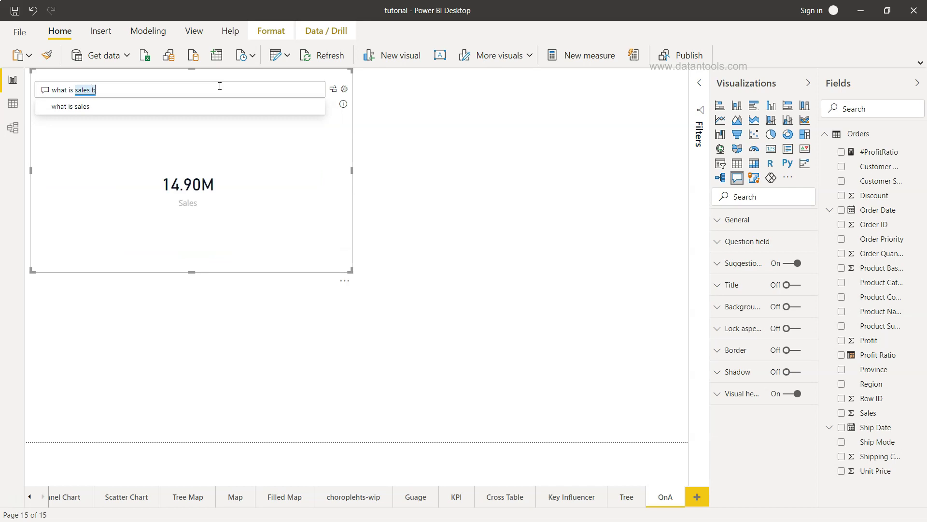
text(y product)
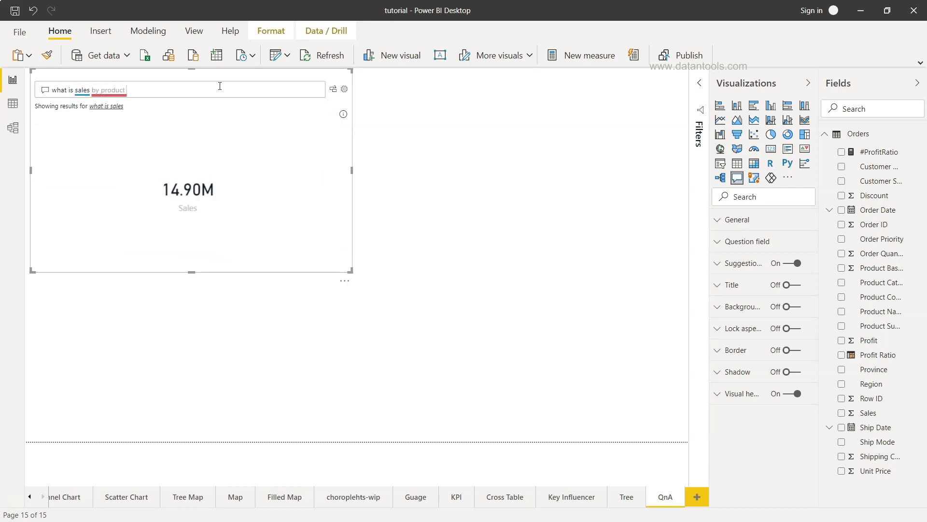
text( cas)
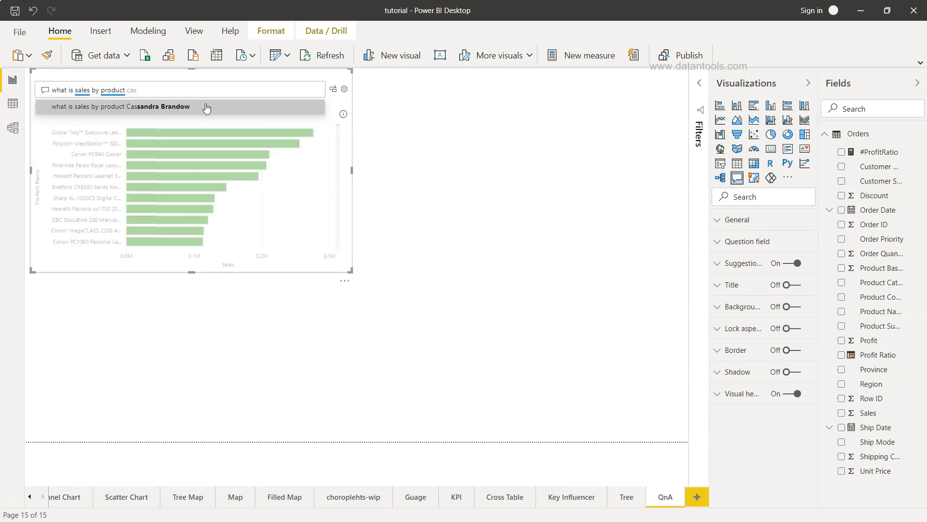
key(BackSpace)
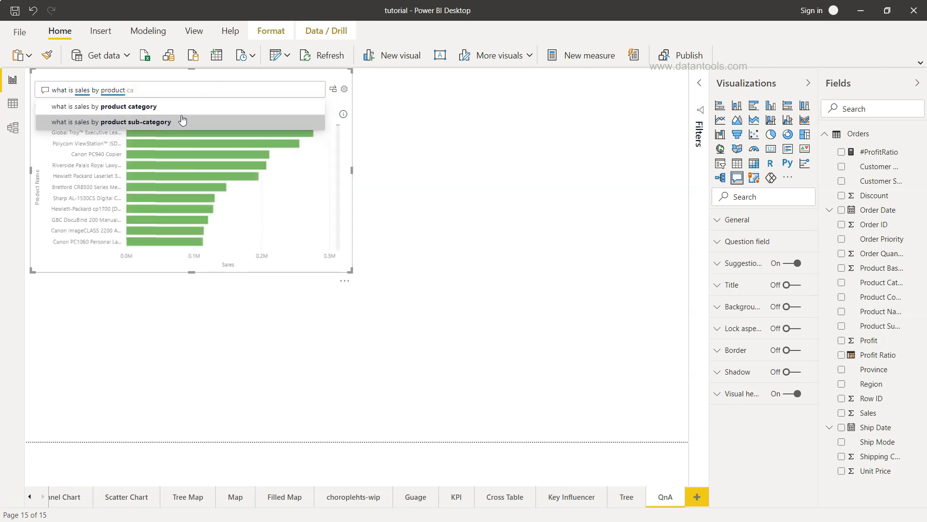
click(182, 107)
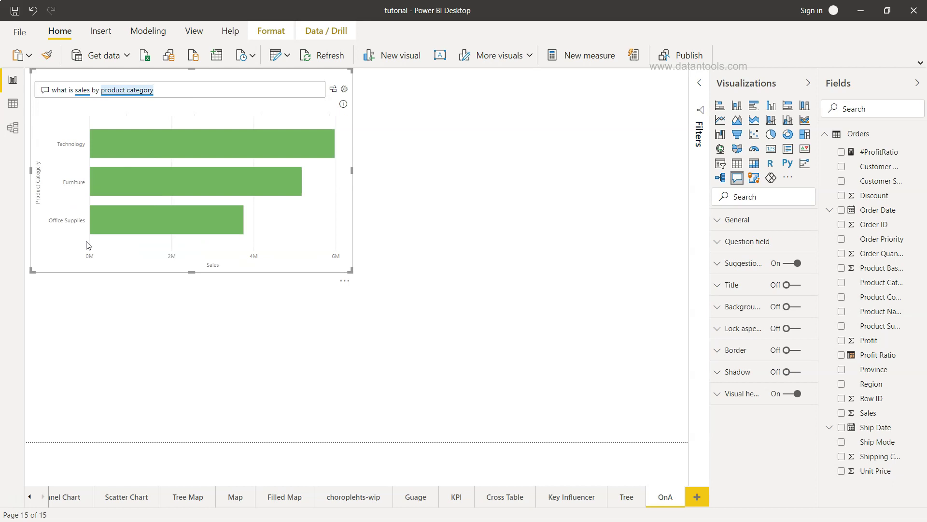
key(BackSpace)
key(BackSpace)
key(BackSpace)
key(BackSpace)
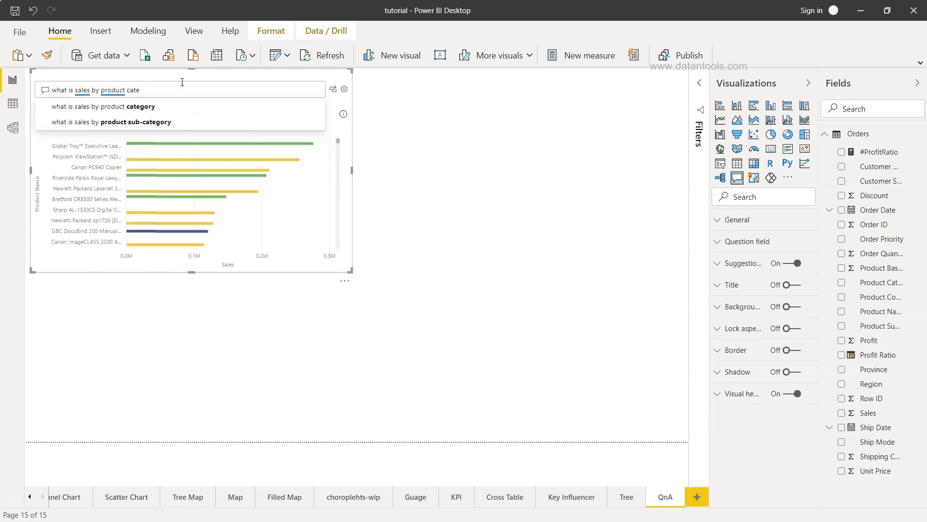
click(171, 124)
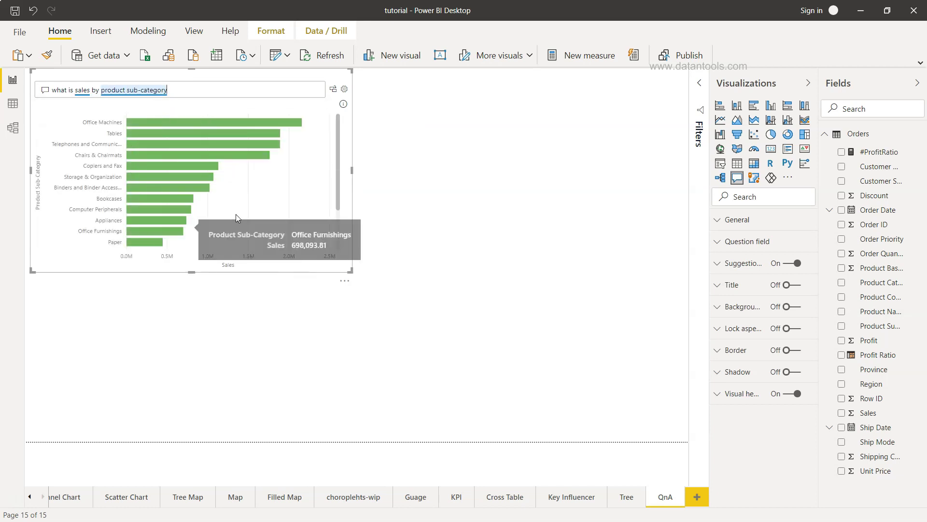
- Extend the question to 'what is sales by product sub-category and Region'
click(206, 90)
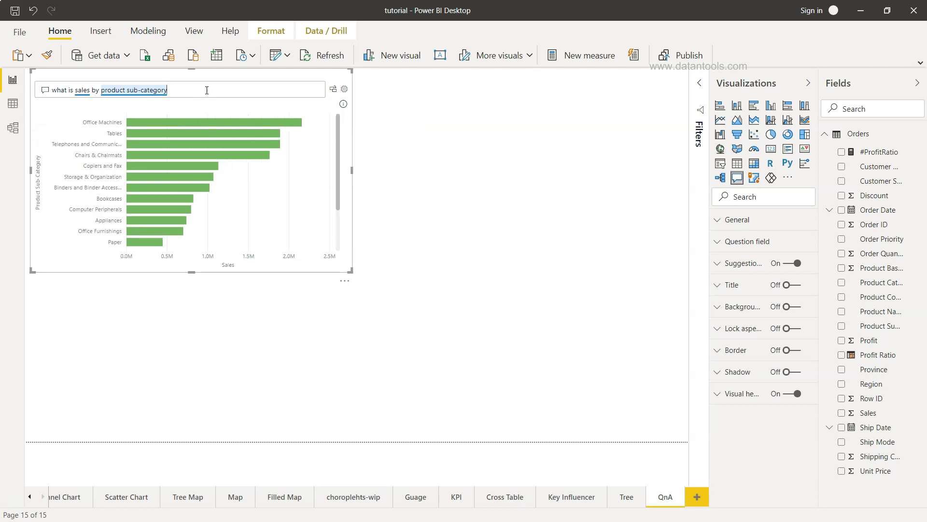
text(and)
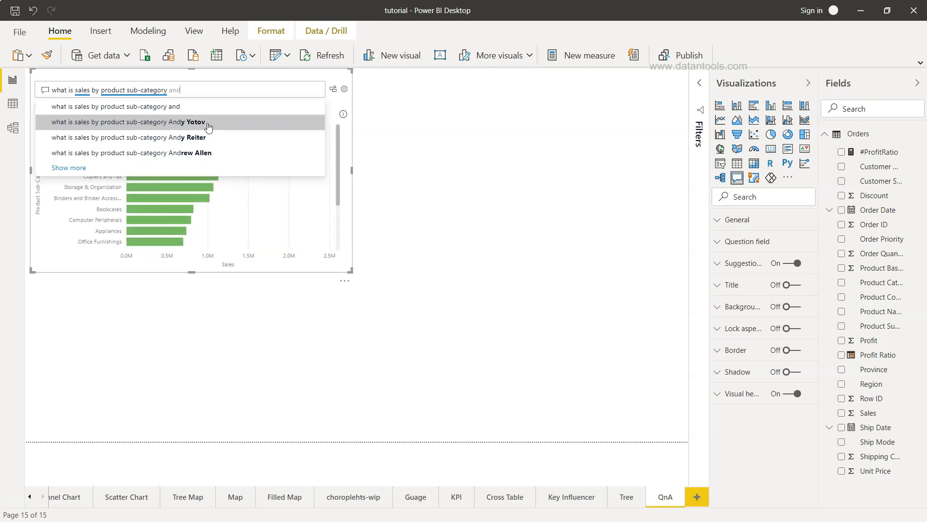
text(Region)
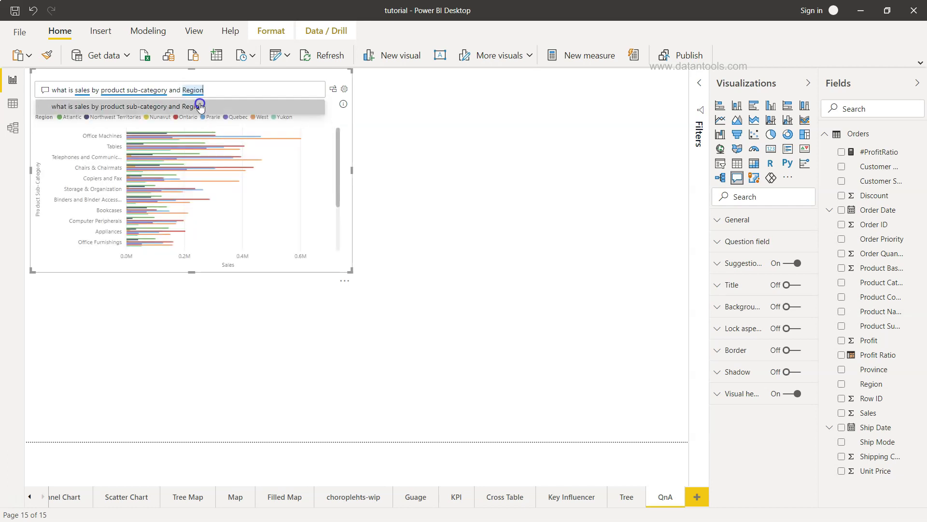
click(201, 106)
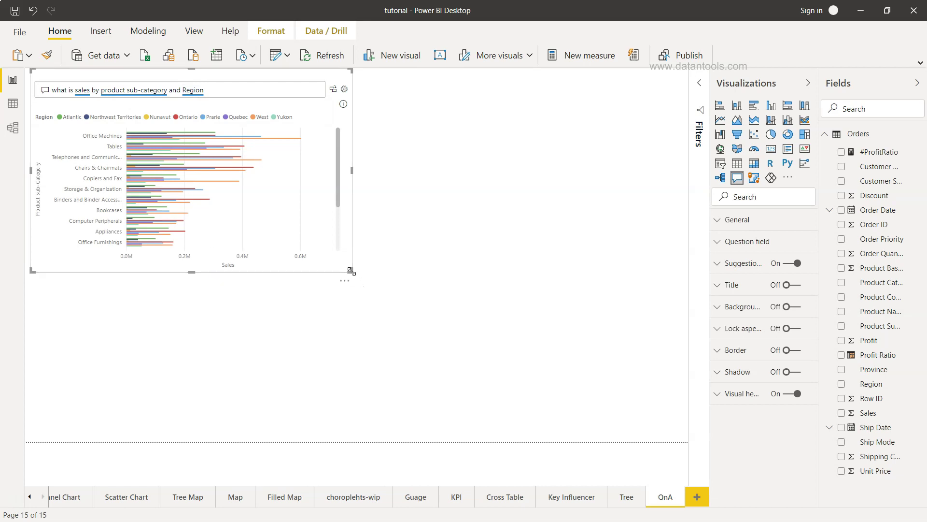
- Enlarge the visual across the canvas and swap Region for order priority in the question
drag(351, 271, 689, 454)
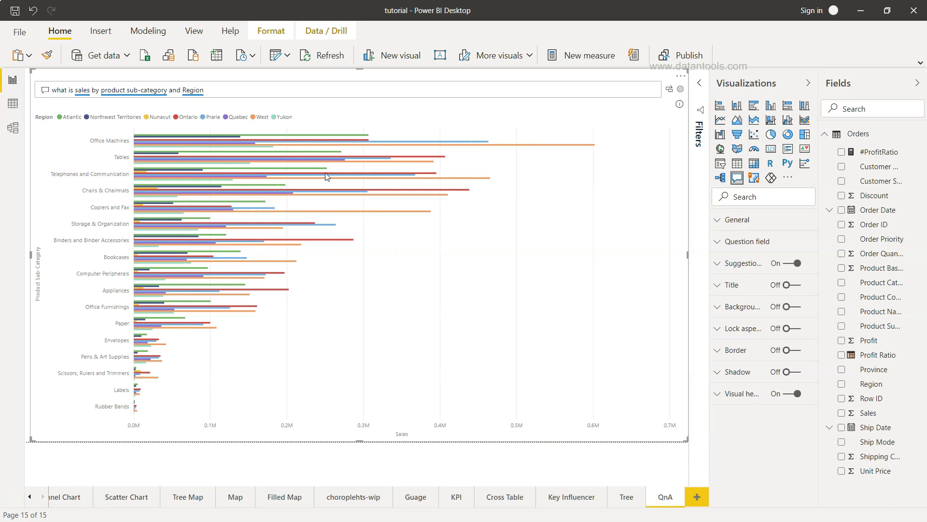
mouse_move(326, 177)
click(225, 90)
key(BackSpace)
key(BackSpace)
key(BackSpace)
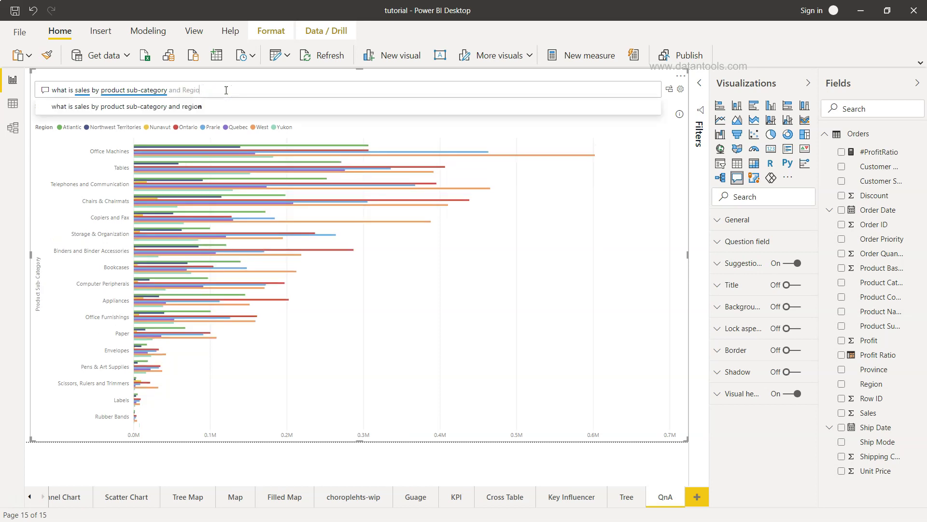
key(BackSpace)
key(BackSpace)
key(BackSpace)
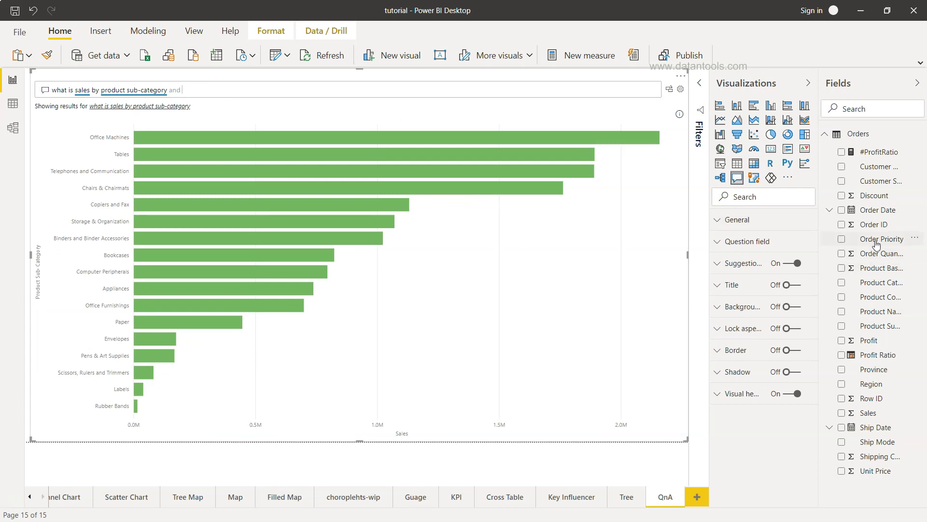
text(Order Pr)
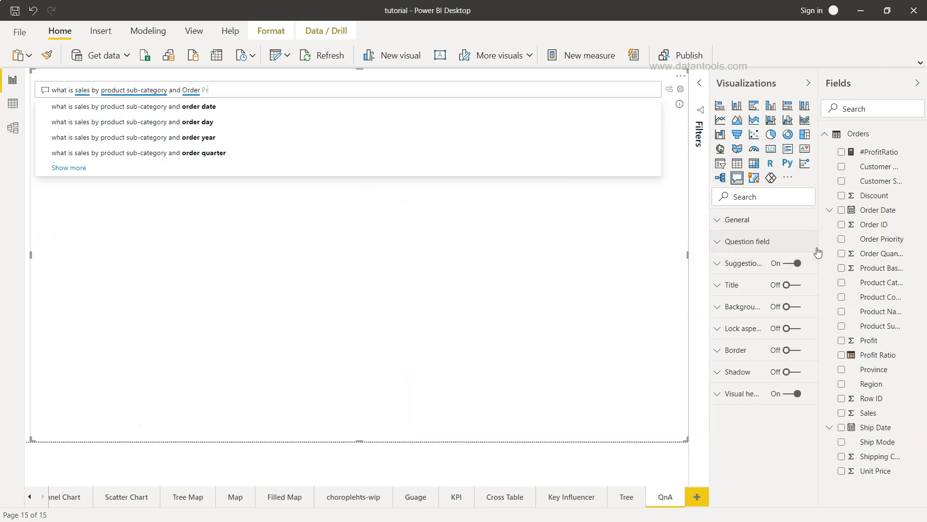
text(ipro)
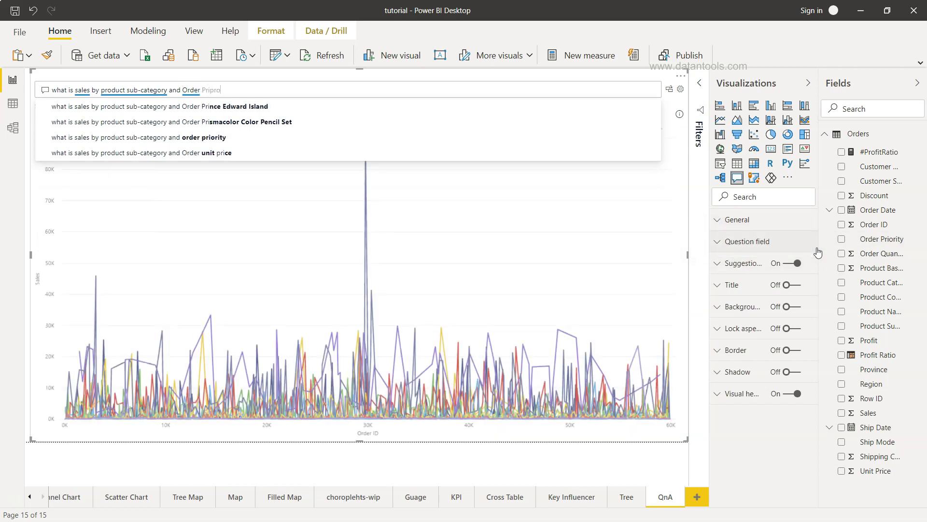
key(BackSpace)
key(BackSpace)
key(BackSpace)
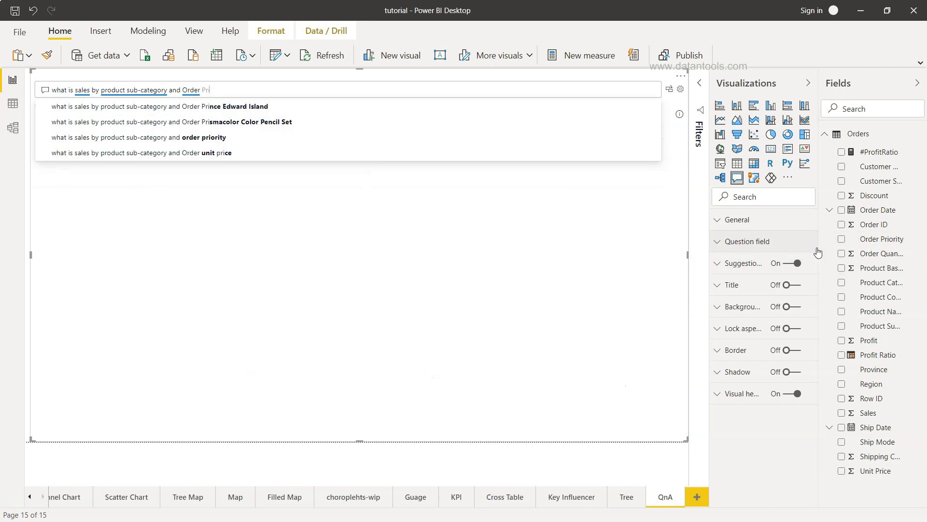
text(ori)
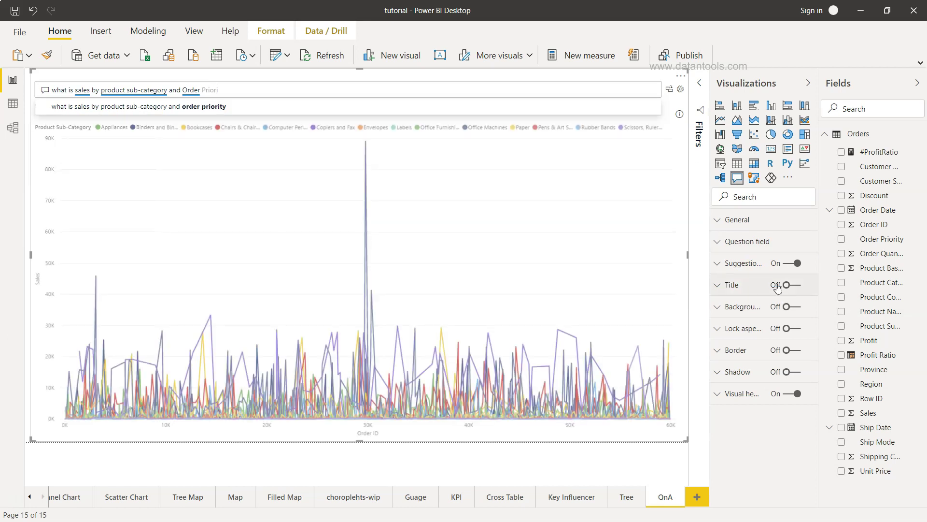
click(306, 105)
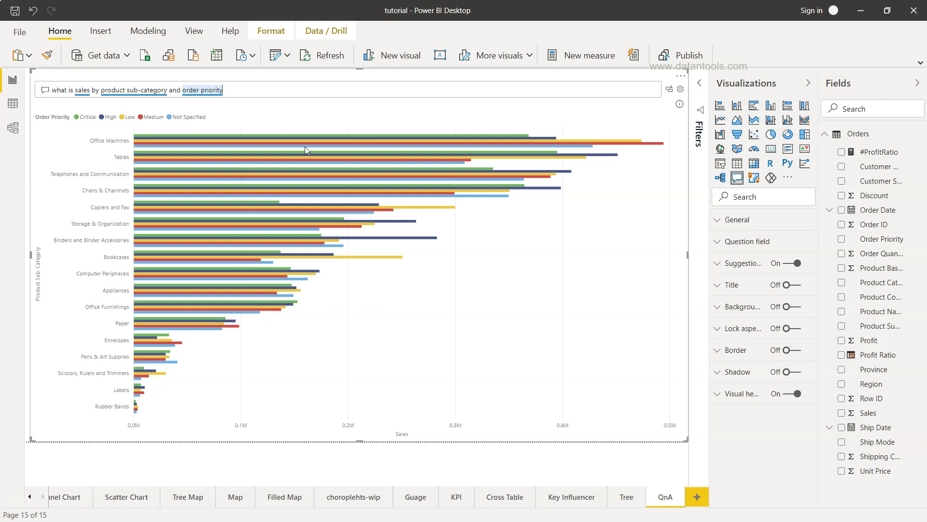
- Replace the question with 'what is total profit by customer segment'
triple_click(286, 93)
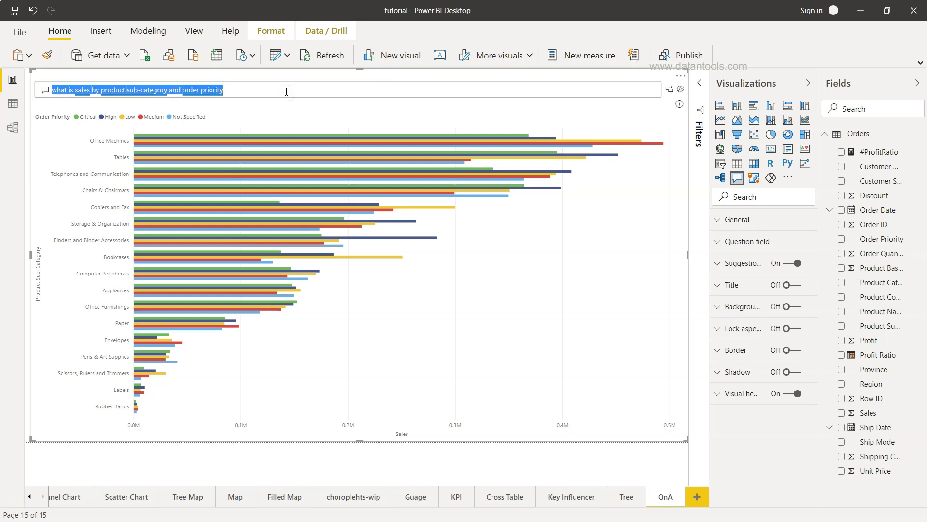
text(what is total sales)
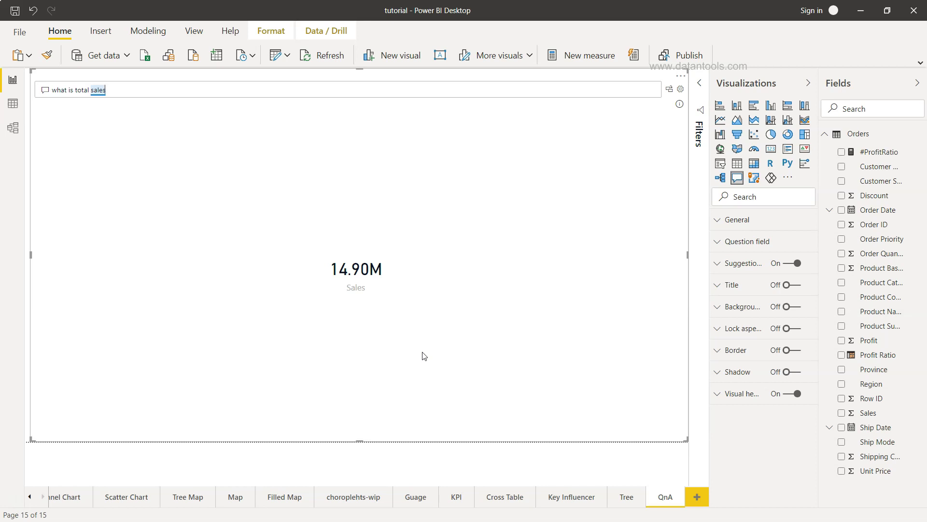
key(BackSpace)
key(BackSpace)
key(BackSpace)
key(BackSpace)
key(BackSpace)
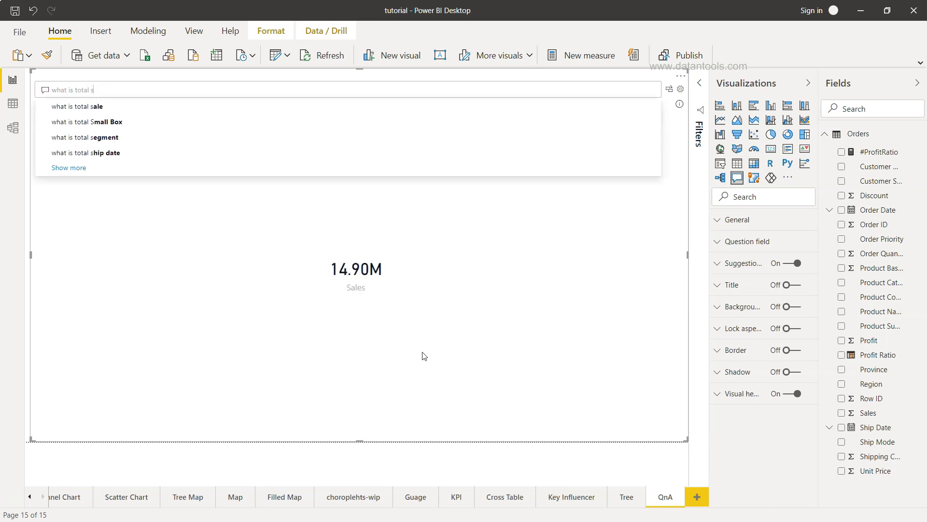
text(profit)
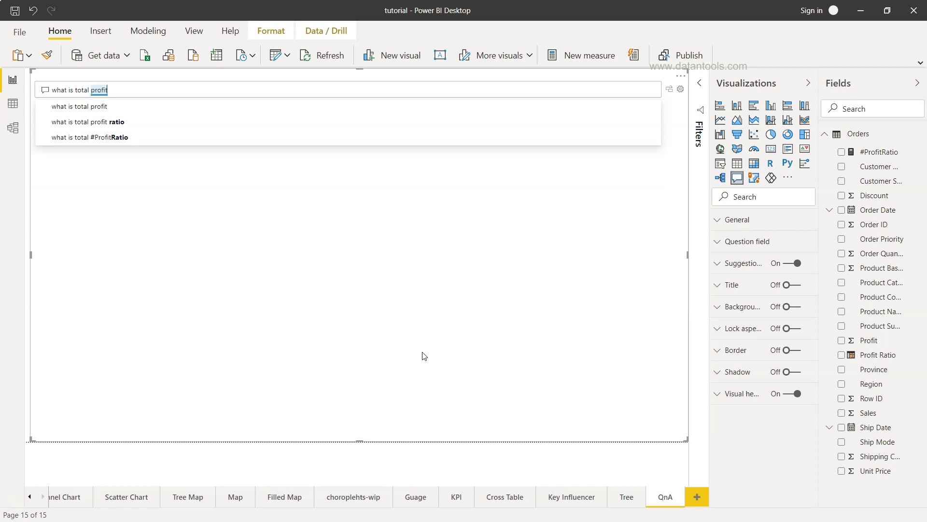
text( by cu)
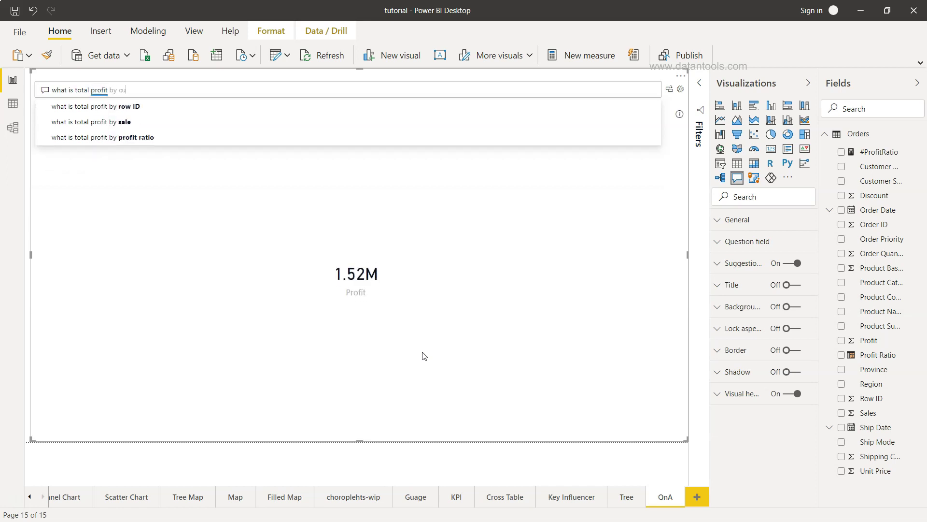
text(tomer)
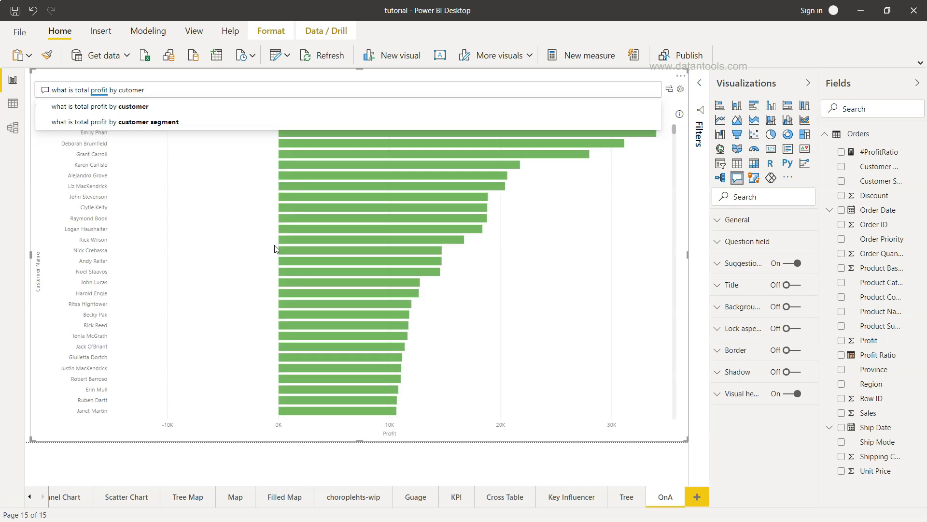
click(213, 125)
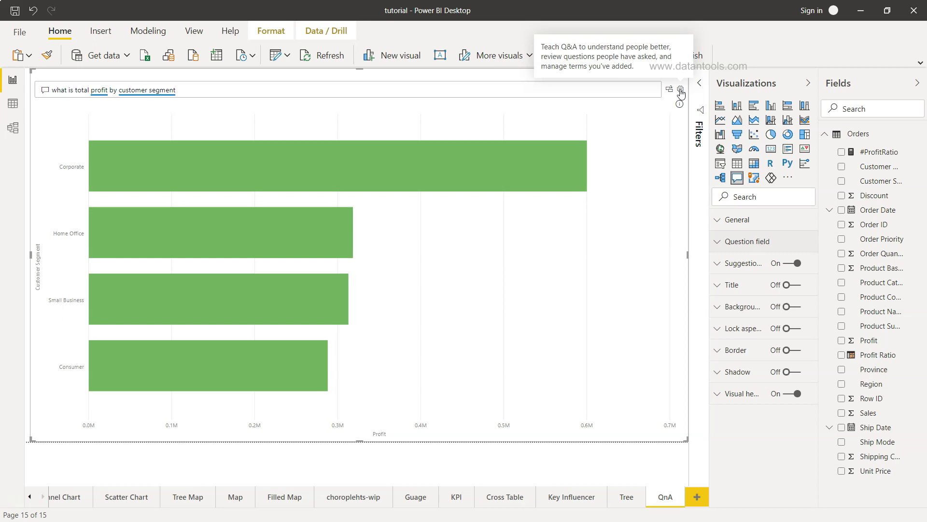
- Open Q&A setup and expand the Orders table's field synonyms list
click(681, 91)
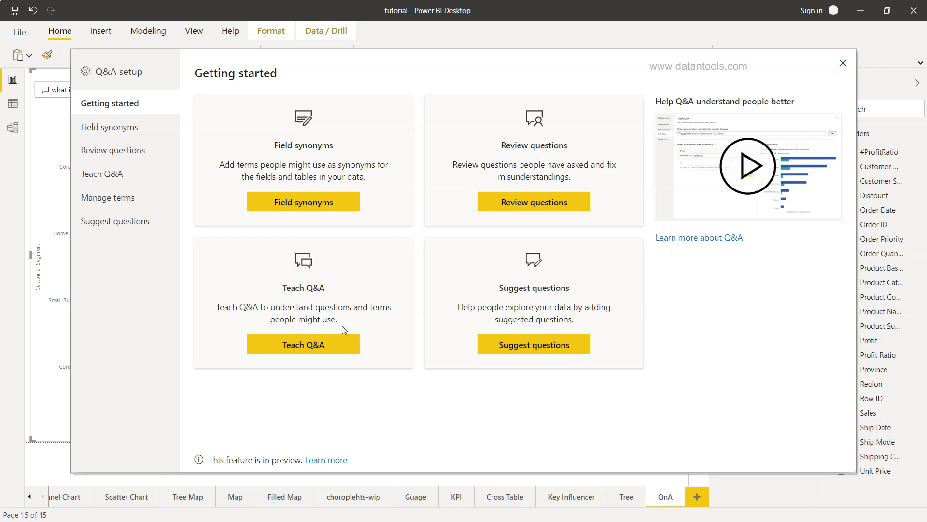
click(103, 125)
click(126, 103)
click(112, 127)
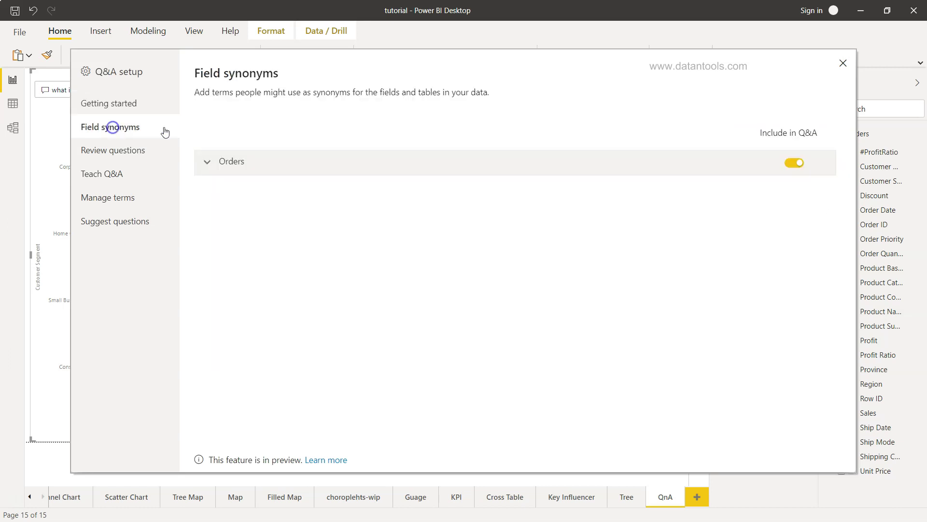
click(259, 170)
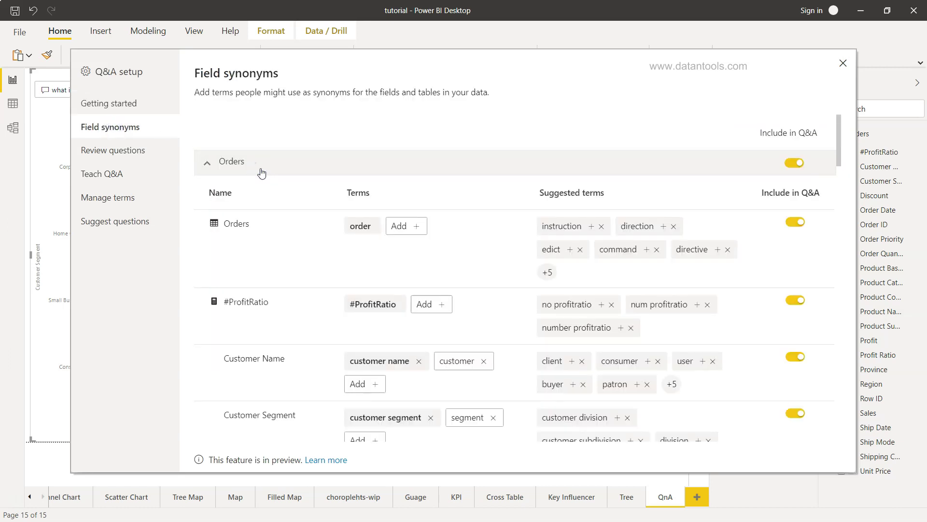
scroll(281, 278, down, 10)
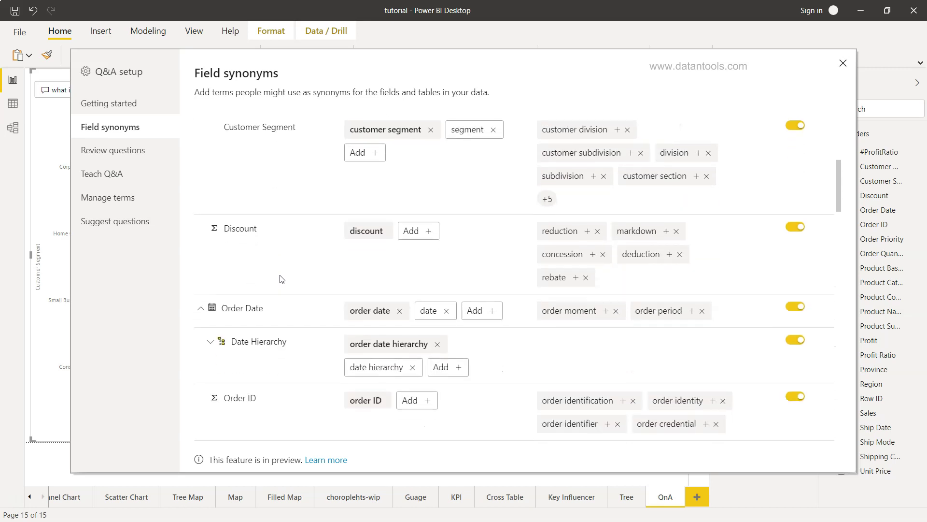
scroll(280, 278, down, 5)
scroll(280, 277, up, 8)
- Browse the Review questions, Teach Q&A and Manage terms pages of Q&A setup
click(140, 152)
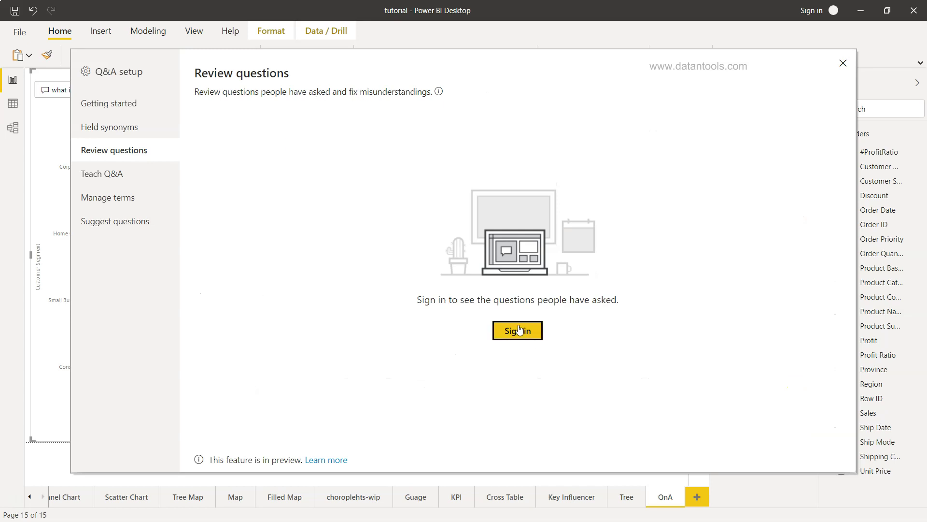
click(139, 183)
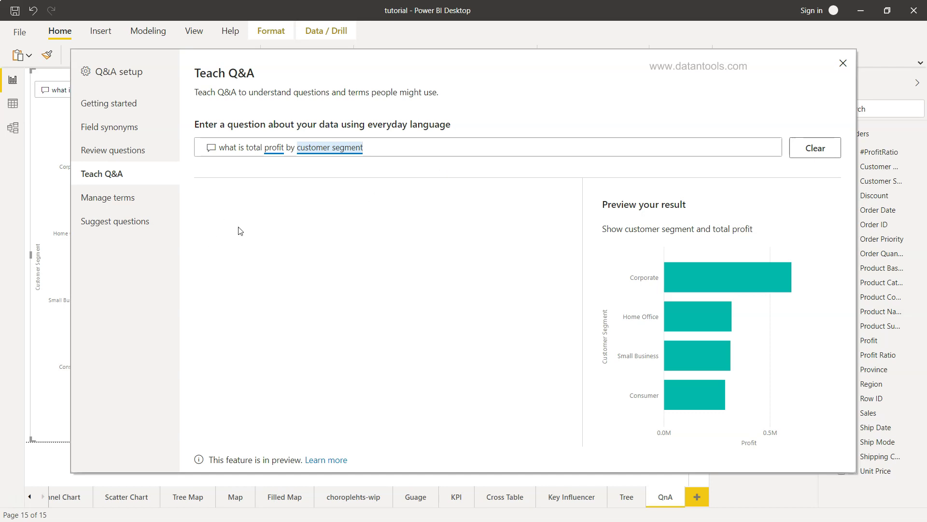
click(136, 199)
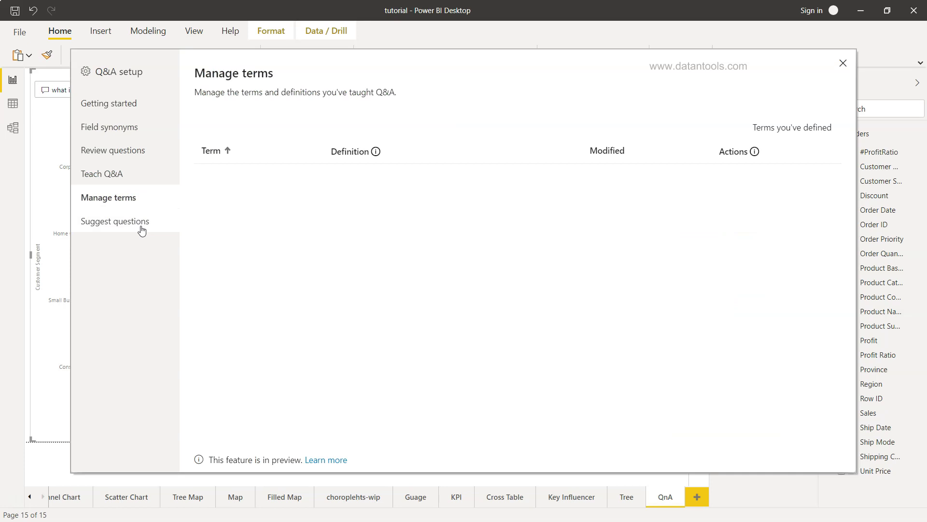
- View the Suggest questions page, then close the Q&A setup dialog
click(142, 231)
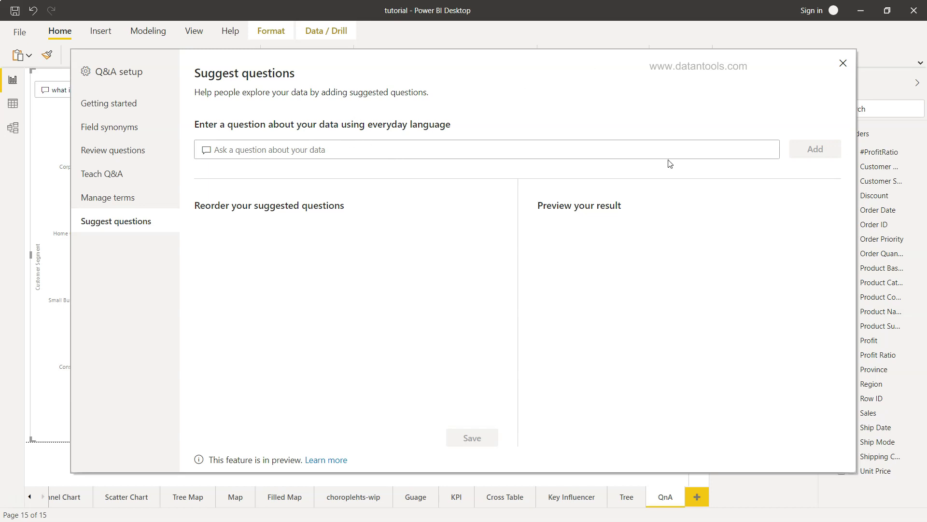
click(843, 63)
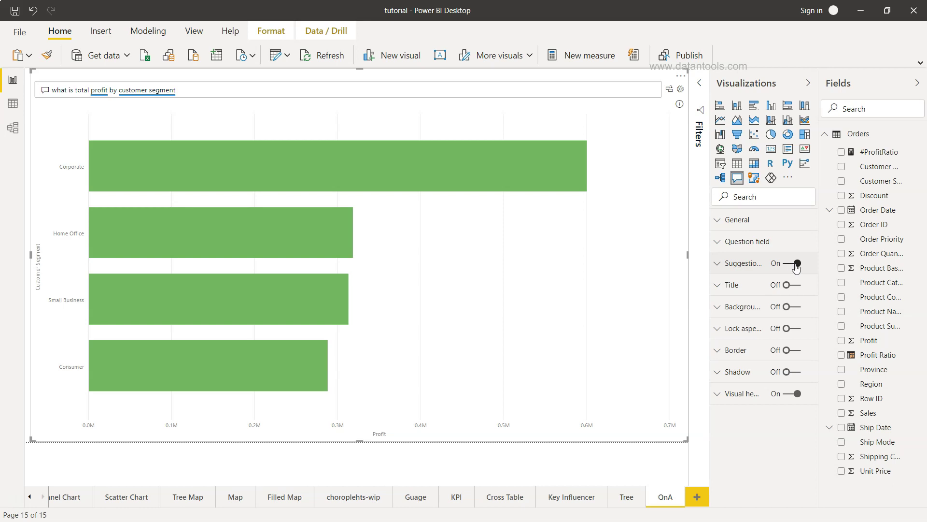
- Expand the Question field card and review its font, size and underline colour settings
click(729, 242)
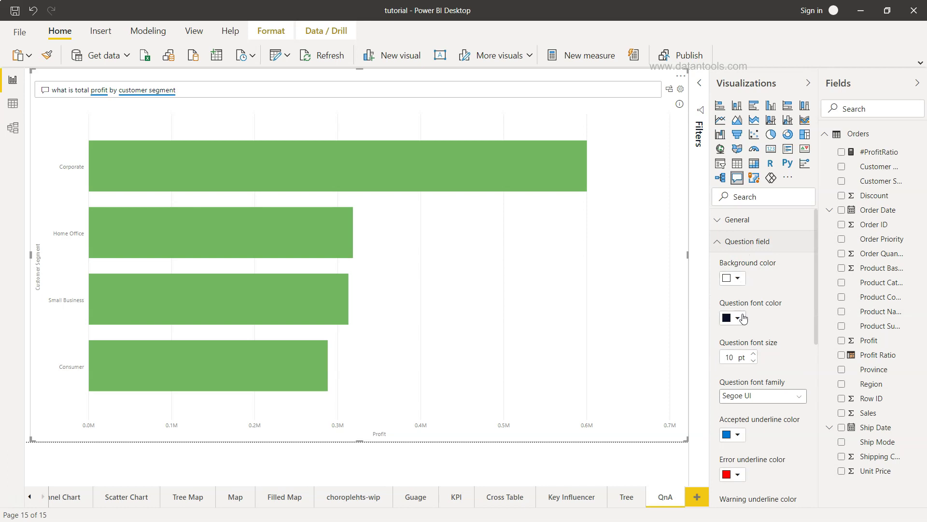
scroll(773, 356, down, 3)
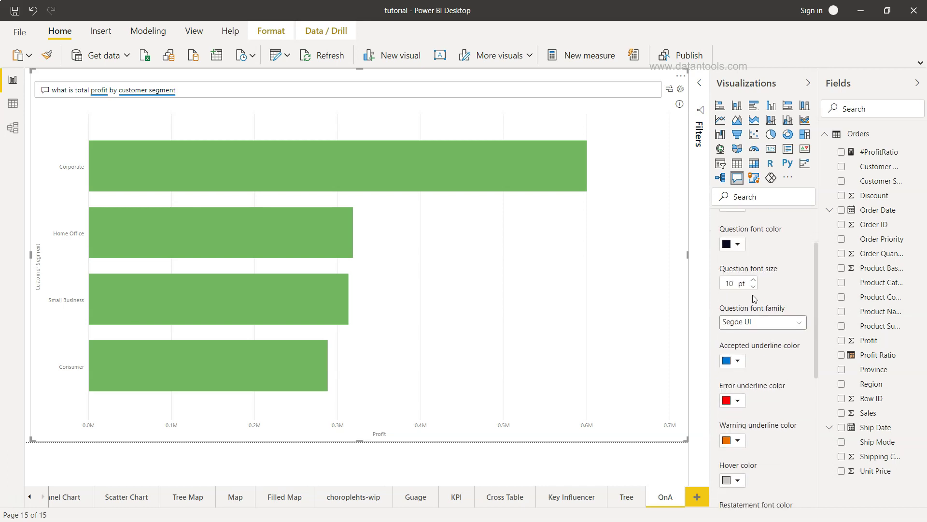
scroll(768, 321, down, 3)
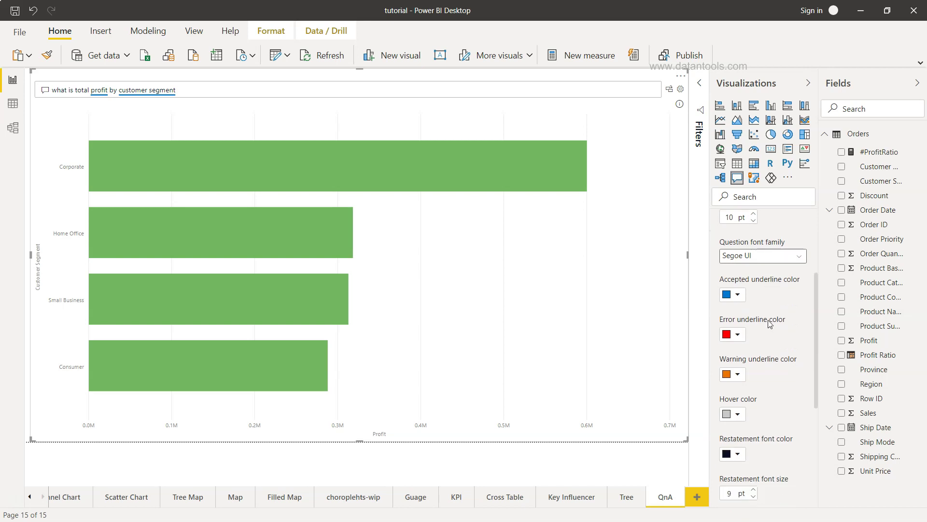
scroll(788, 333, down, 9)
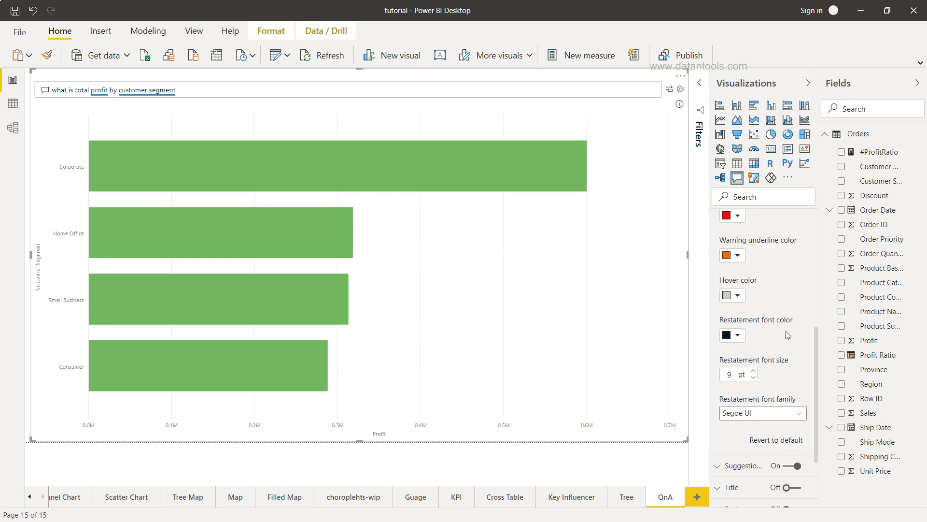
scroll(786, 332, up, 13)
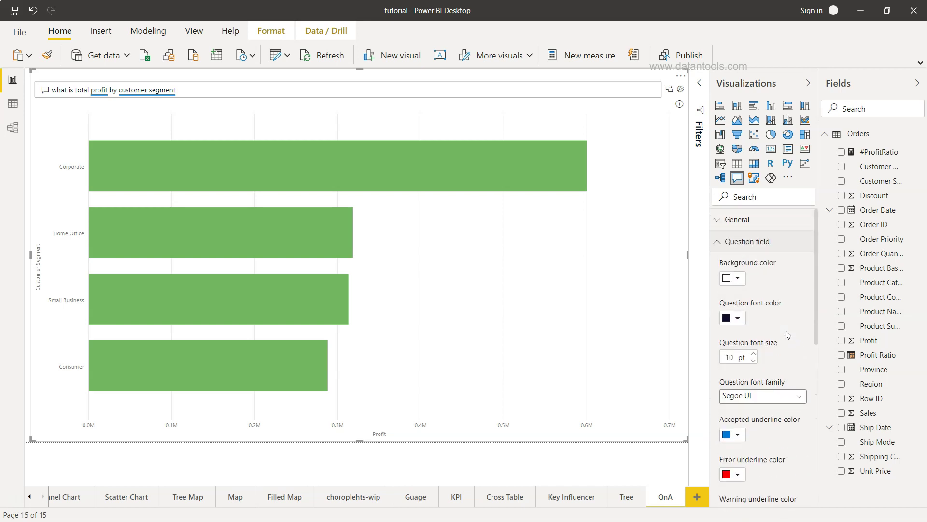
scroll(787, 332, down, 9)
scroll(786, 331, down, 5)
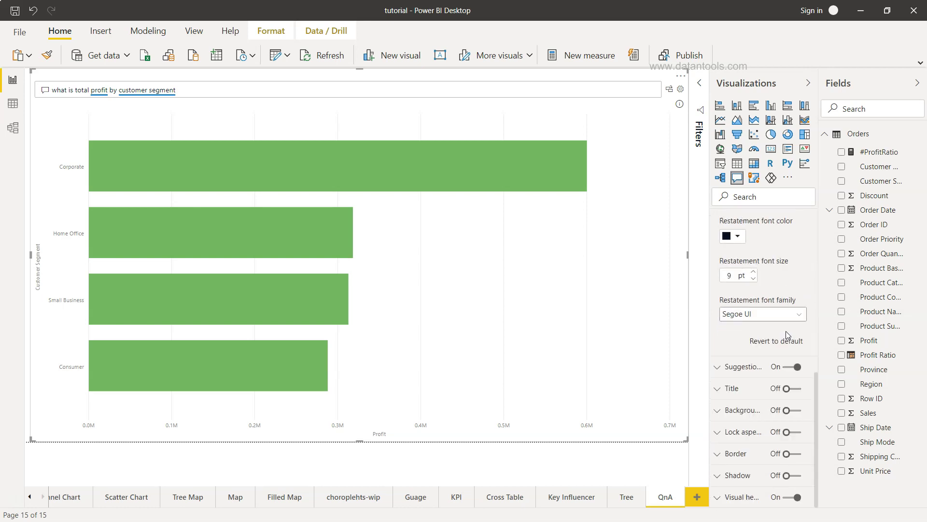
- Expand the Suggestions format section to show the green card with white 10 pt Segoe UI text
click(726, 354)
click(727, 367)
scroll(740, 356, down, 6)
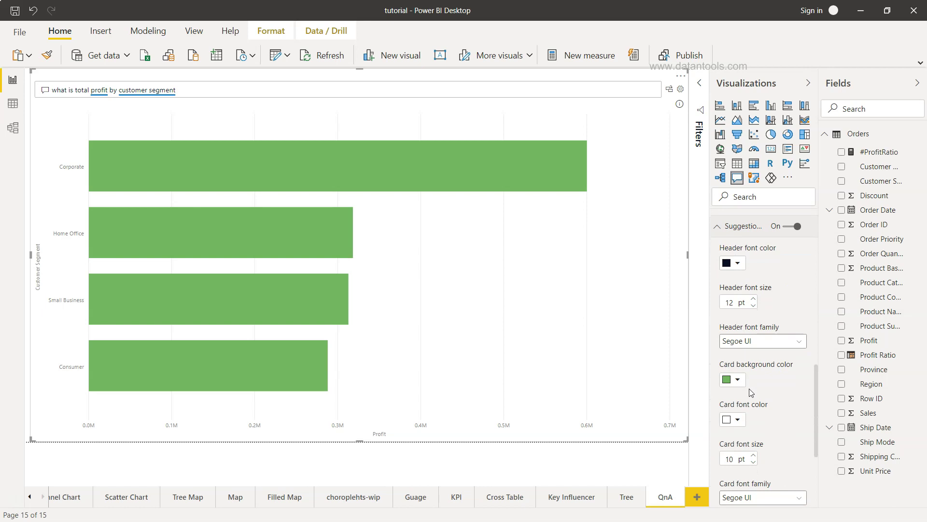
scroll(751, 392, down, 5)
scroll(751, 392, down, 2)
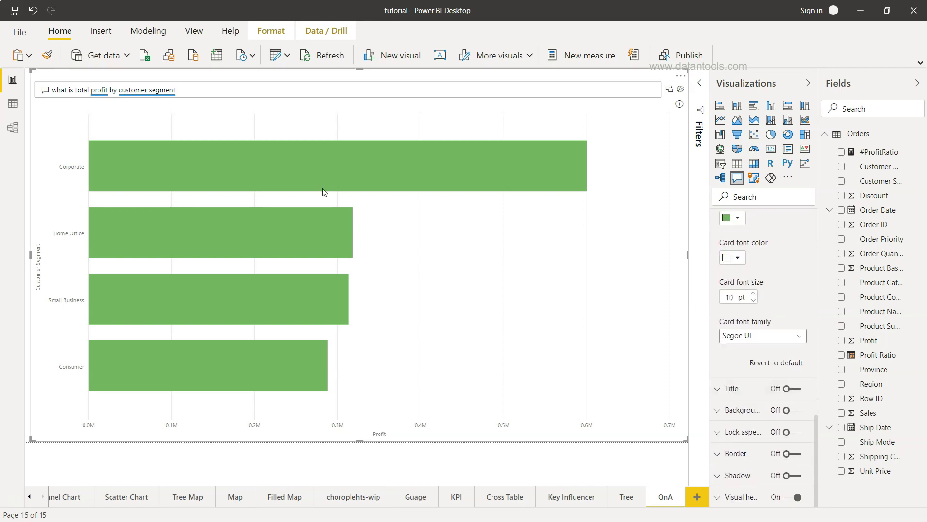